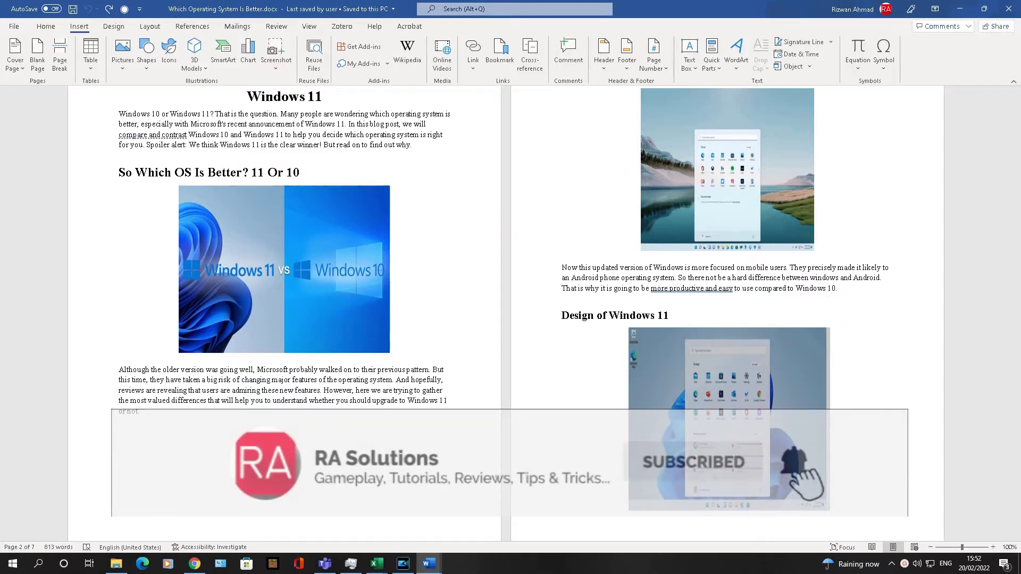
# Open the Object dialog from the Insert tab's Object dropdown
pyautogui.scroll(2, 343, 432)
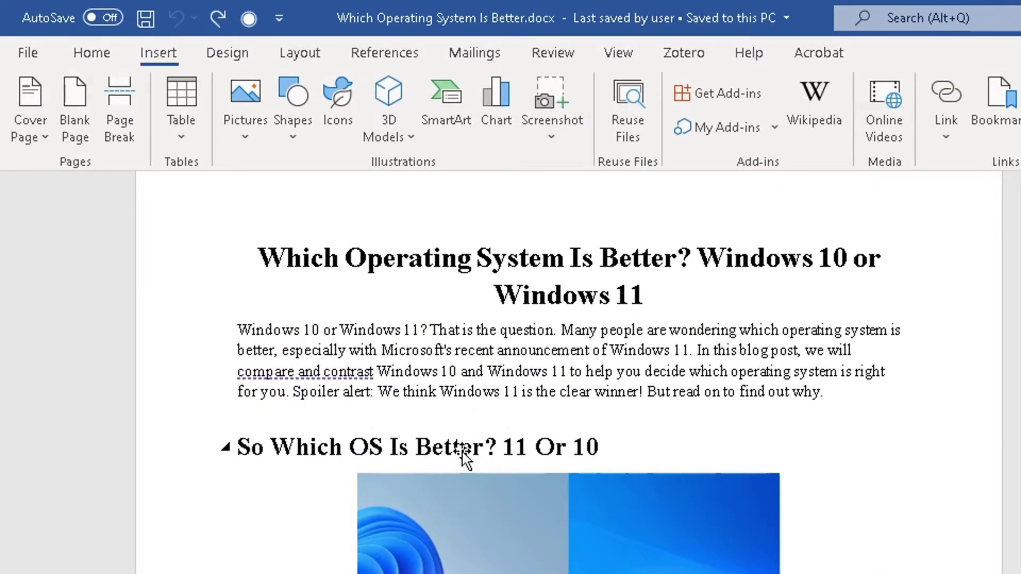
pyautogui.scroll(-3, 463, 457)
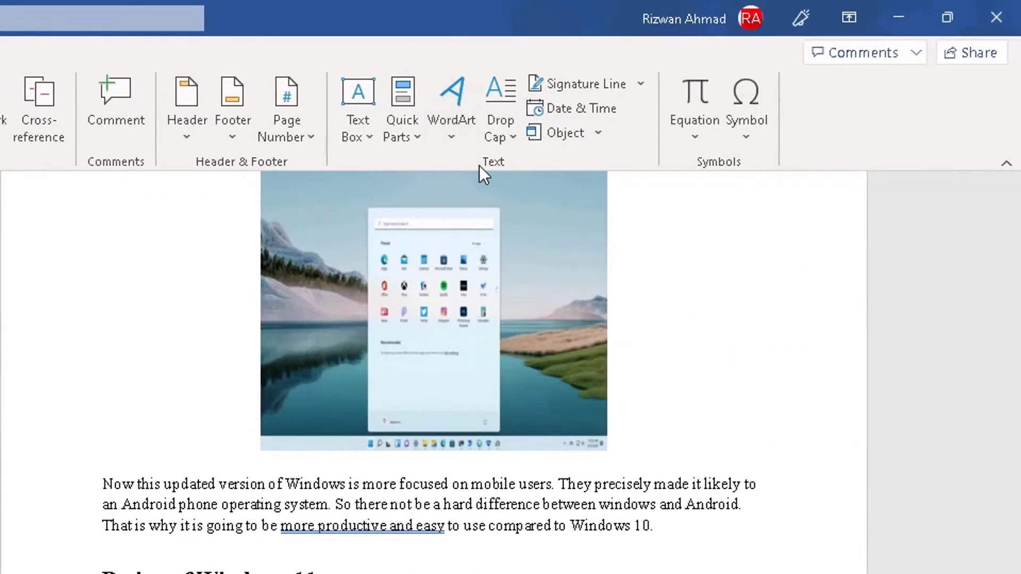
pyautogui.click(599, 143)
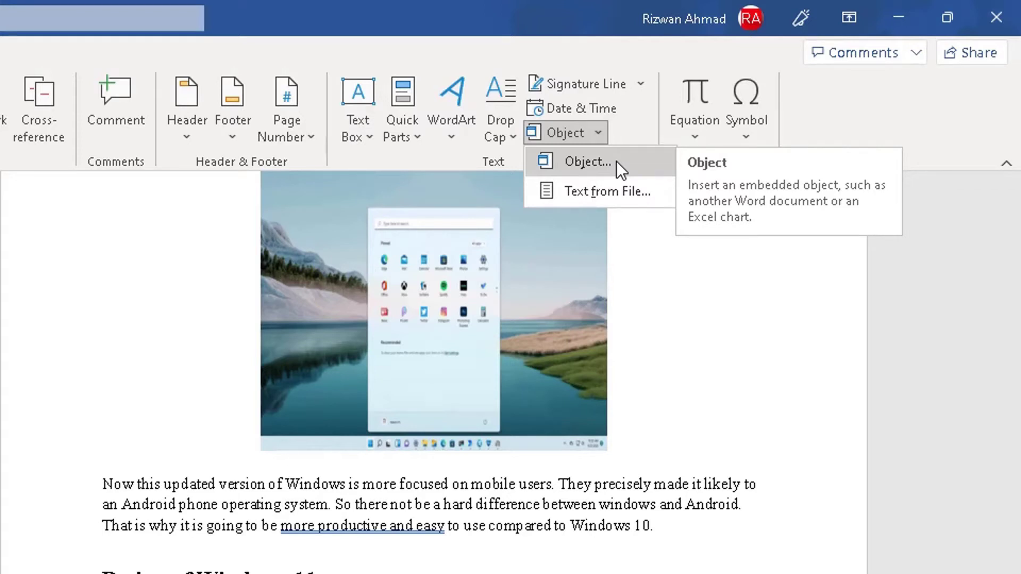
pyautogui.click(617, 162)
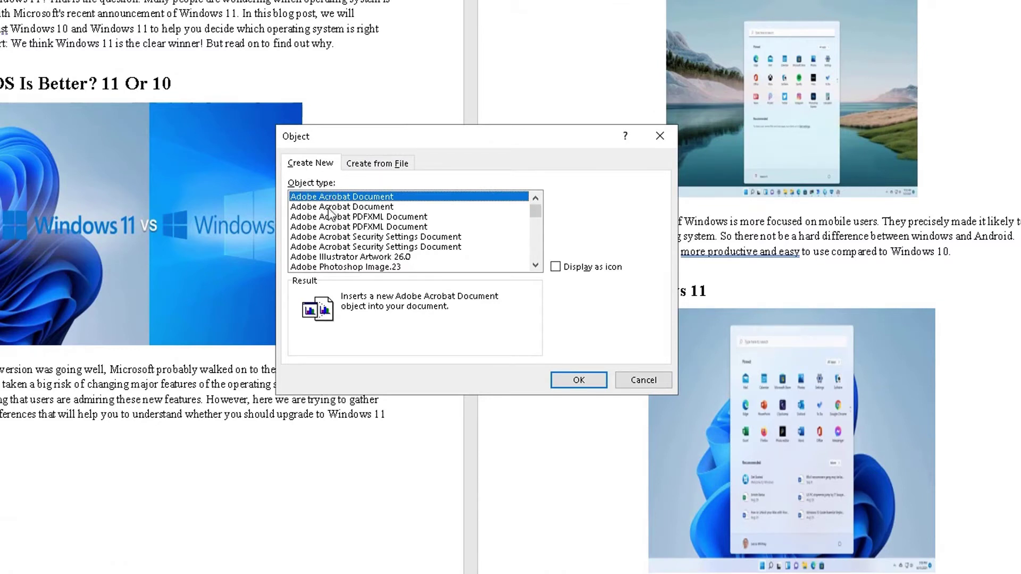
pyautogui.scroll(-5, 331, 215)
pyautogui.scroll(2, 331, 214)
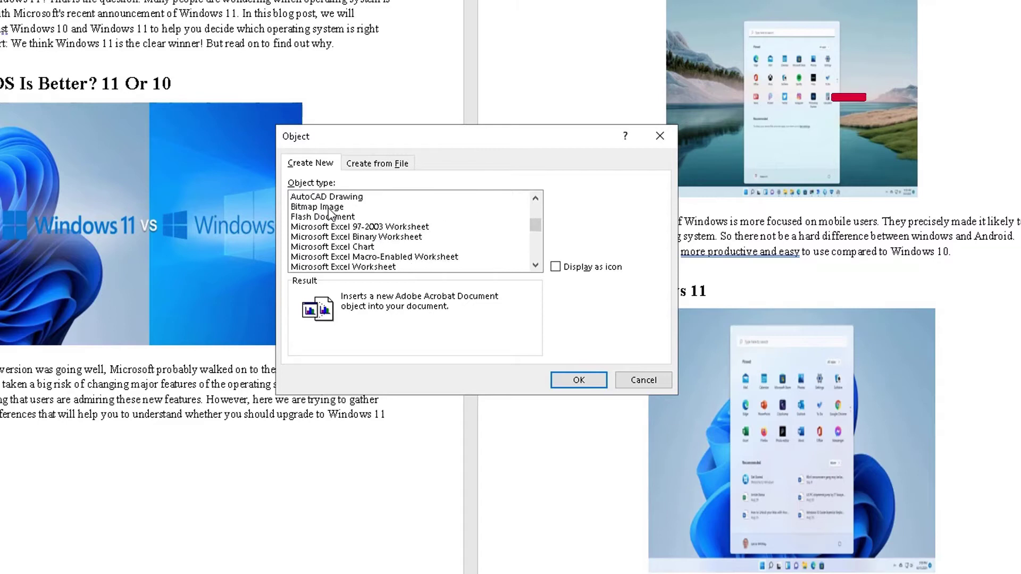
pyautogui.scroll(-6, 331, 214)
pyautogui.scroll(3, 330, 214)
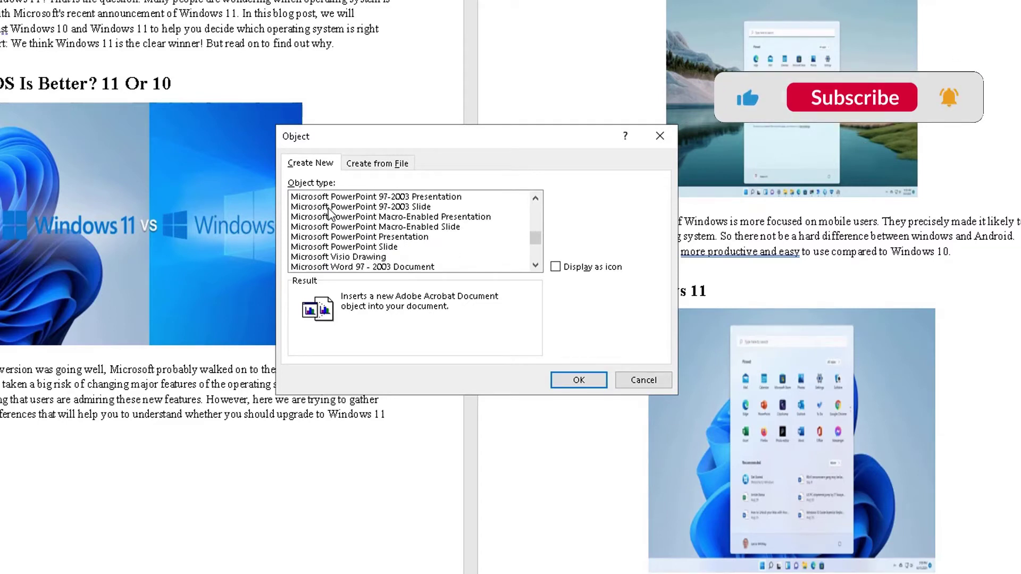
pyautogui.scroll(2, 330, 214)
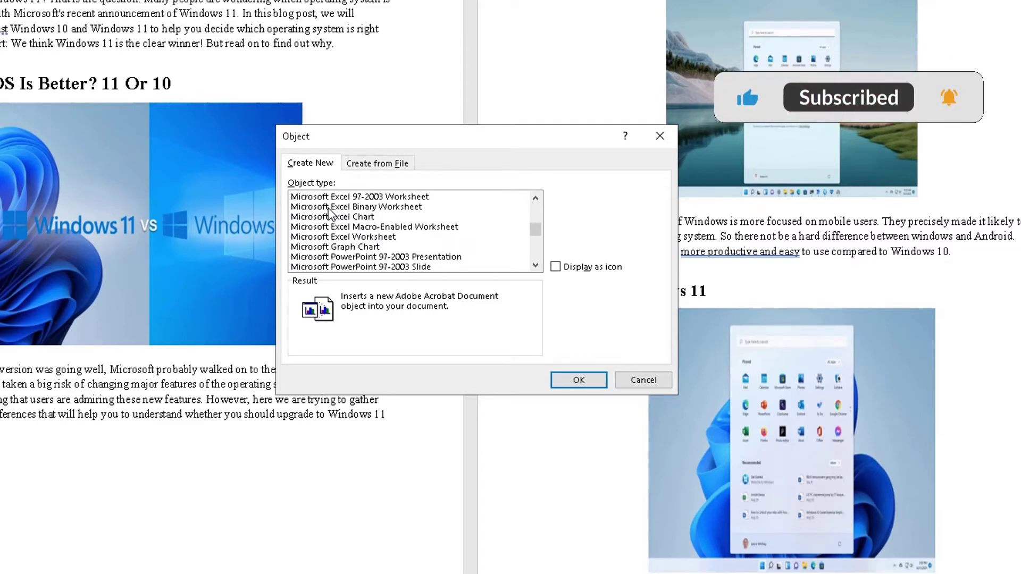
# Under Create from File, select 'How to use the Citations and Bibliography feature in Microsoft Word.docx' from the Desktop
pyautogui.click(374, 166)
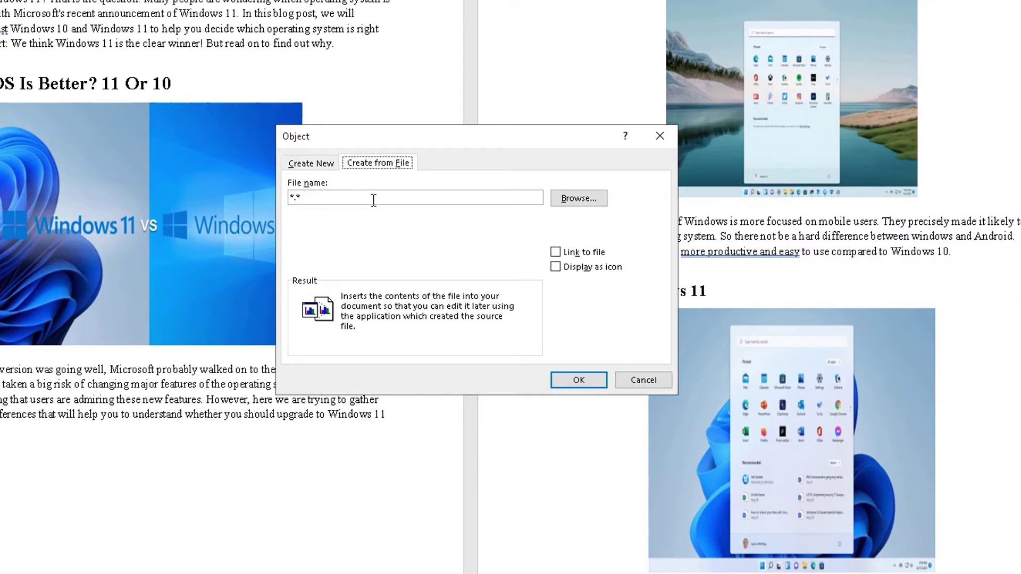
pyautogui.click(584, 200)
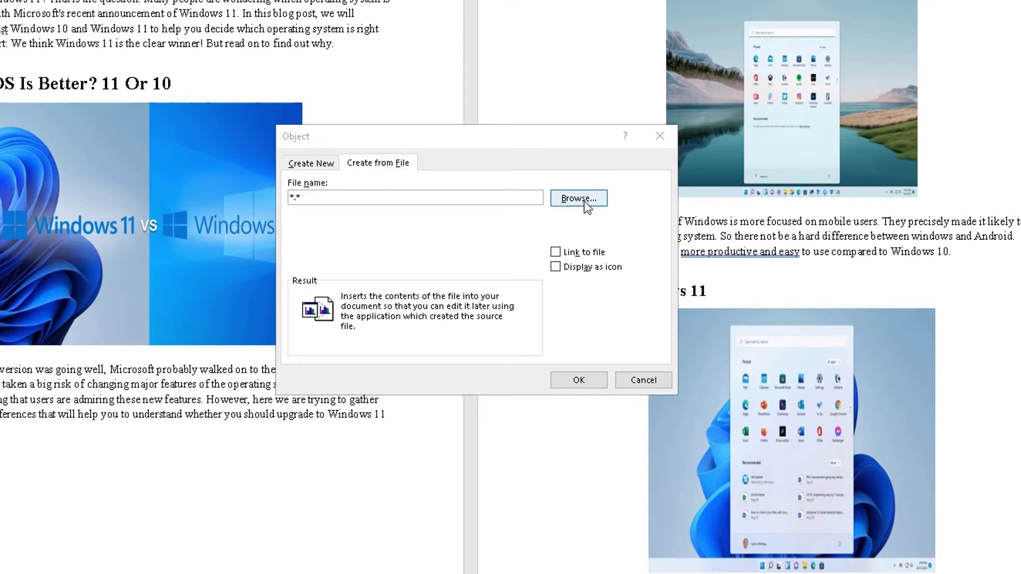
pyautogui.click(521, 263)
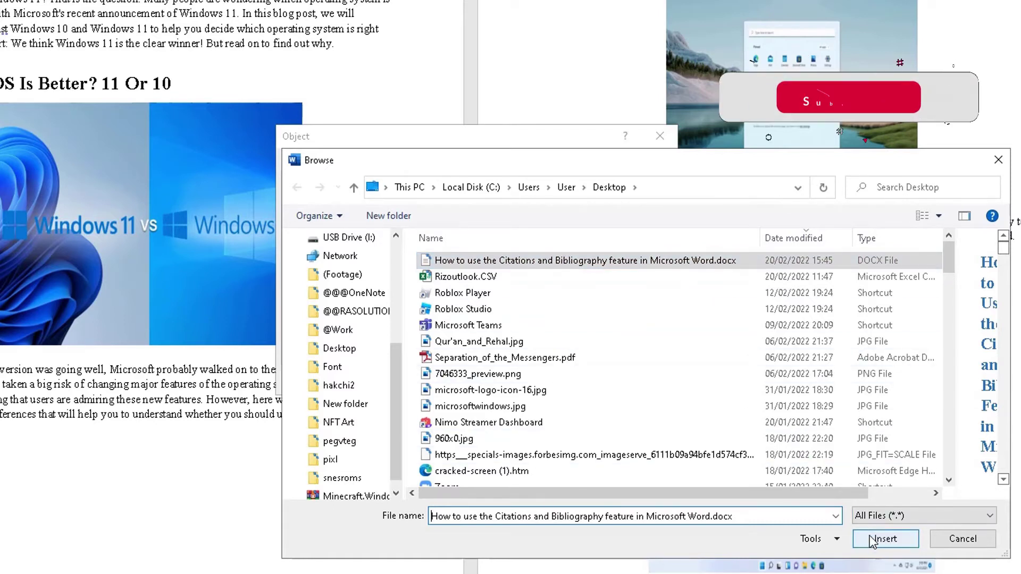
pyautogui.click(886, 538)
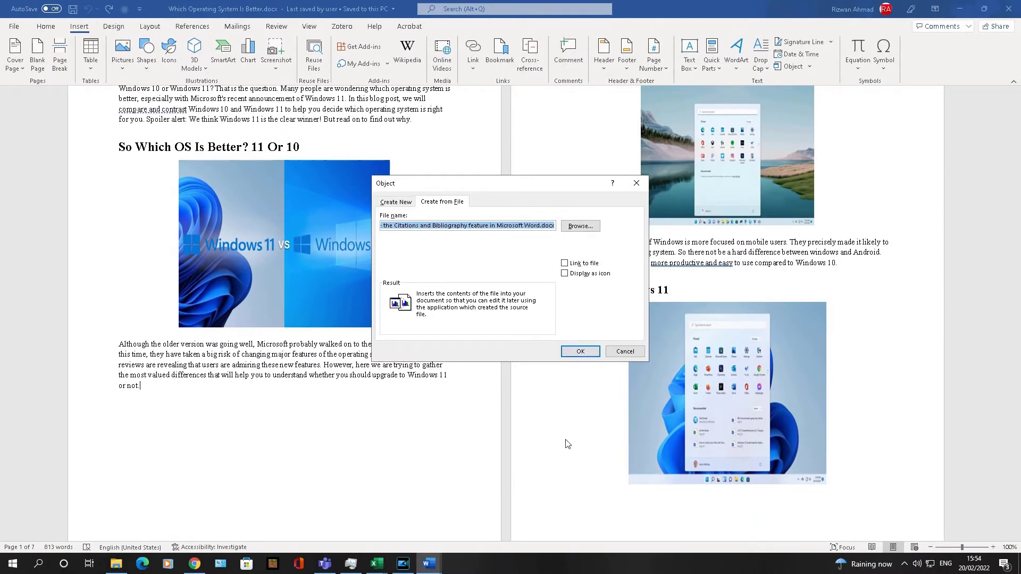
# Insert the citations file's full content, review it, then undo the insertion
pyautogui.click(579, 351)
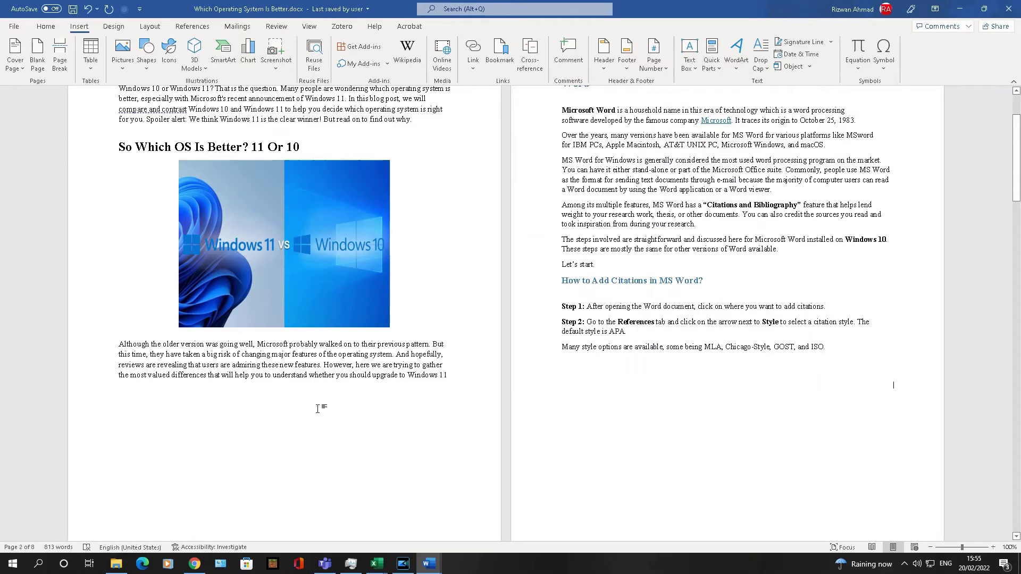
pyautogui.scroll(-1, 324, 452)
pyautogui.scroll(4, 602, 129)
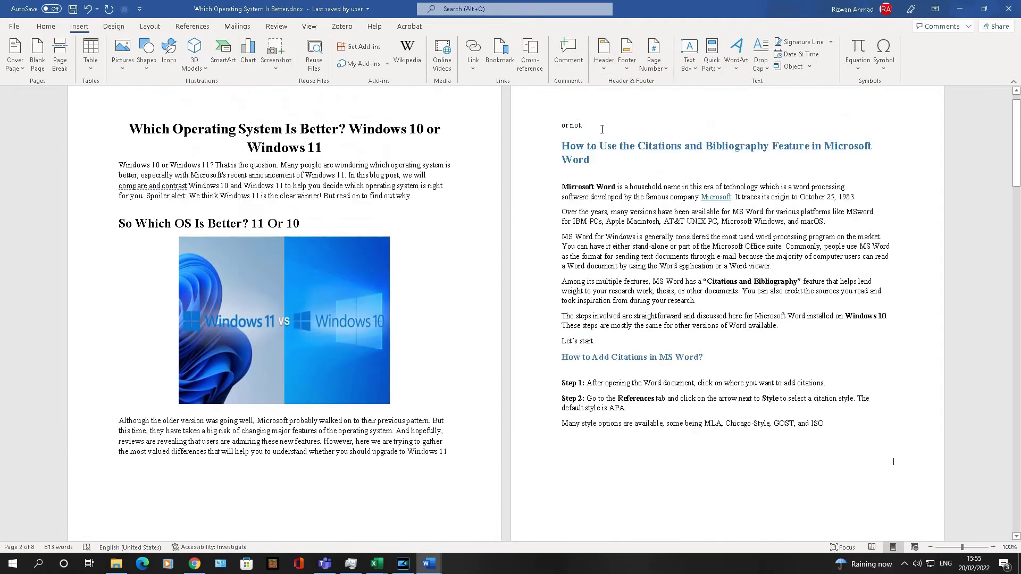
pyautogui.scroll(-7, 616, 204)
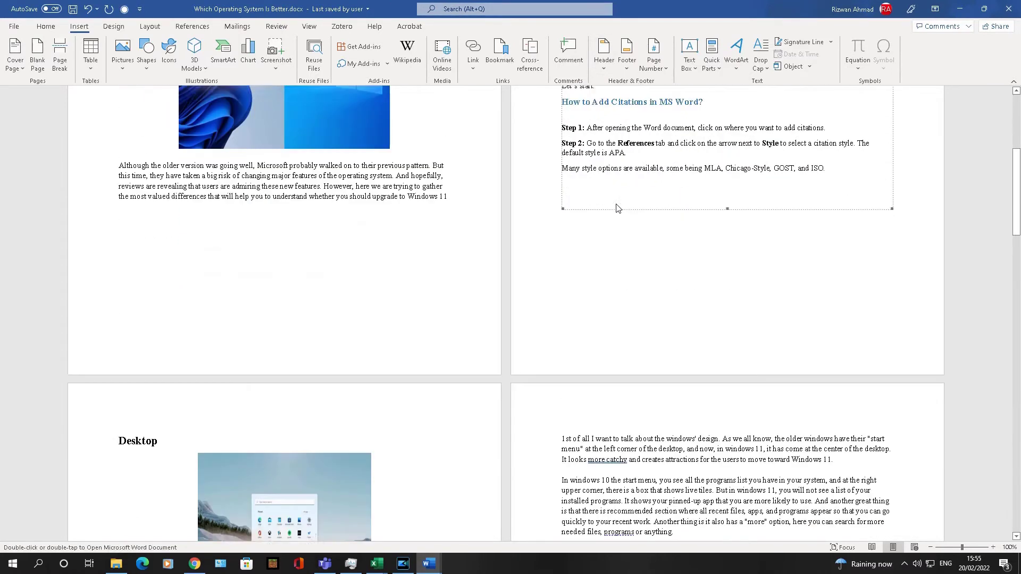
pyautogui.scroll(3, 617, 206)
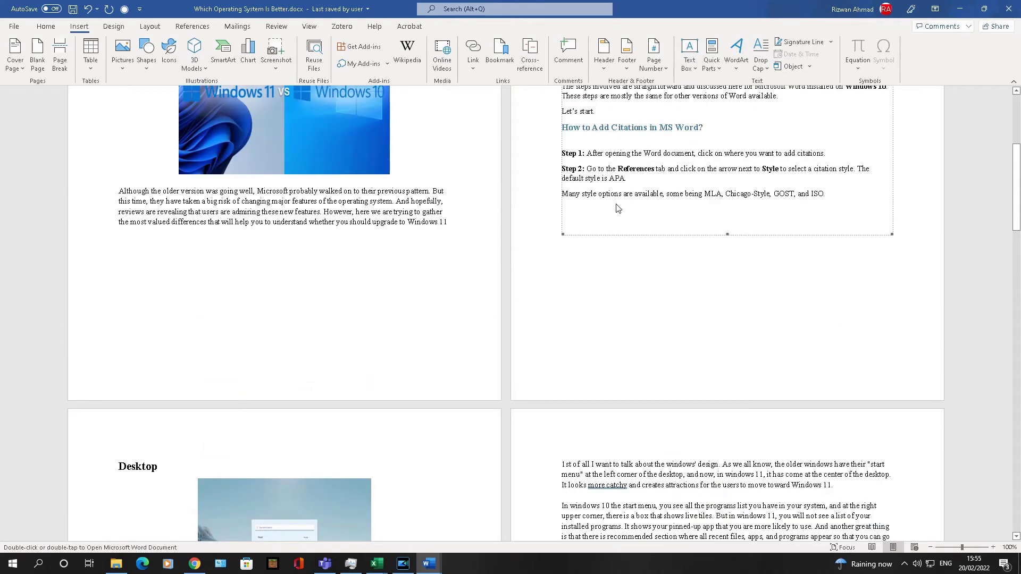
pyautogui.scroll(4, 616, 208)
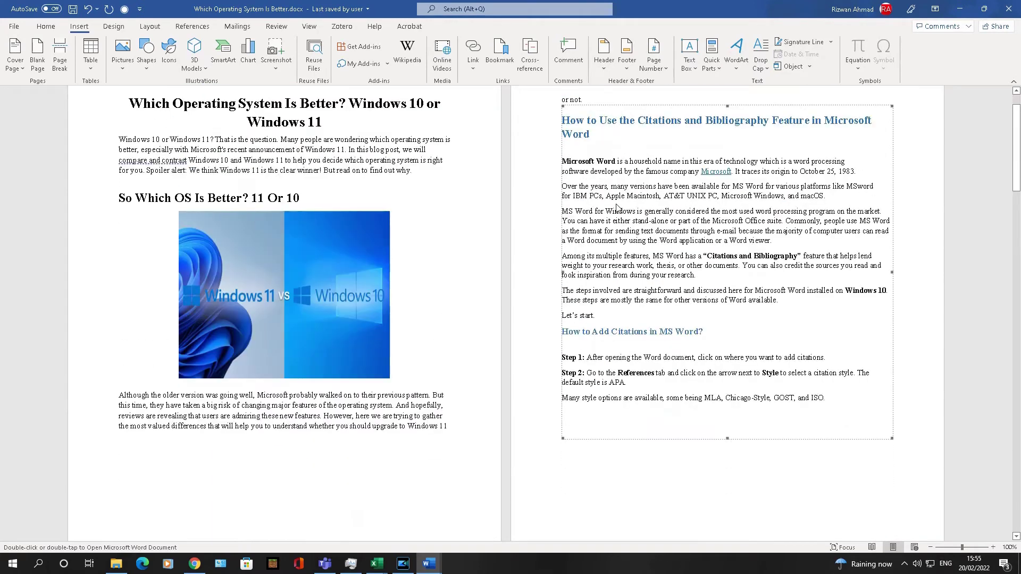
pyautogui.scroll(1, 616, 207)
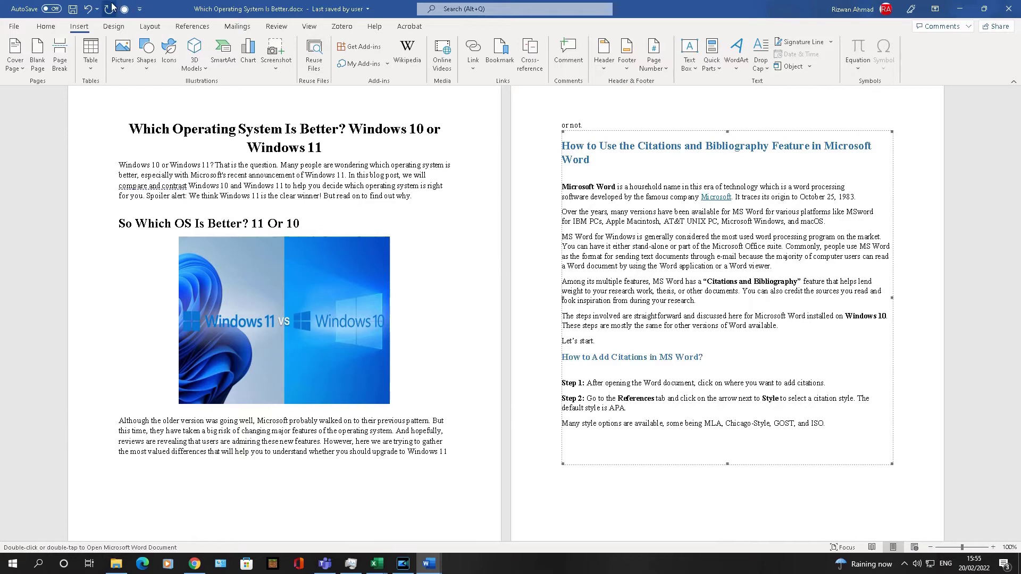
pyautogui.click(87, 9)
# Reopen the Object dialog and pick the citations .docx again under Create from File
pyautogui.scroll(-3, 539, 269)
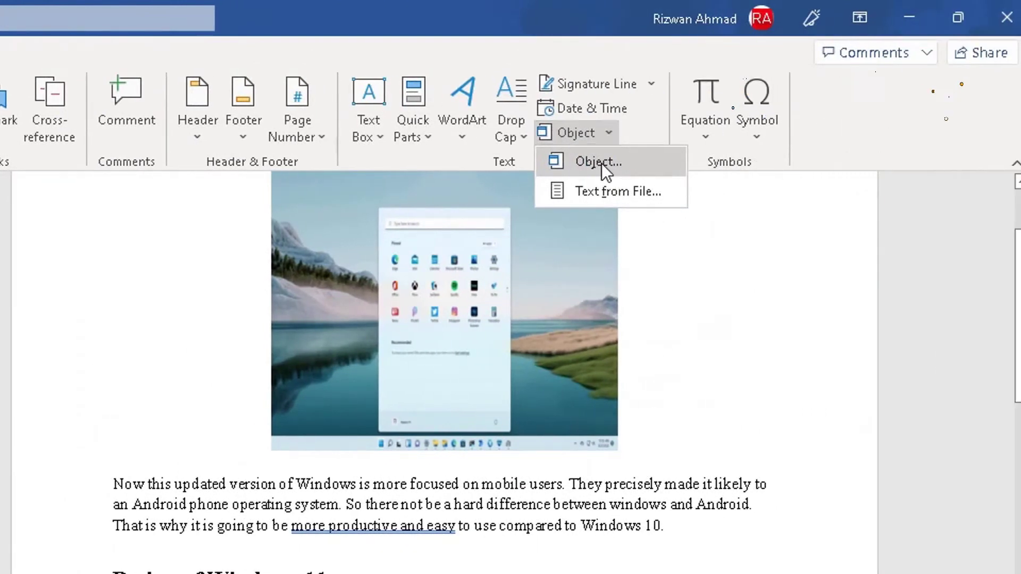
pyautogui.click(602, 163)
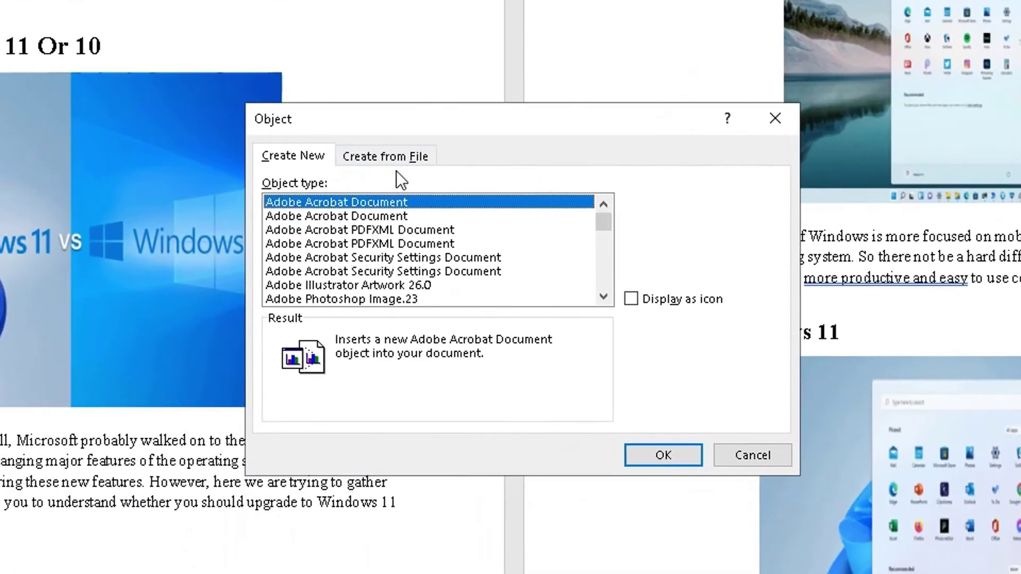
pyautogui.click(391, 157)
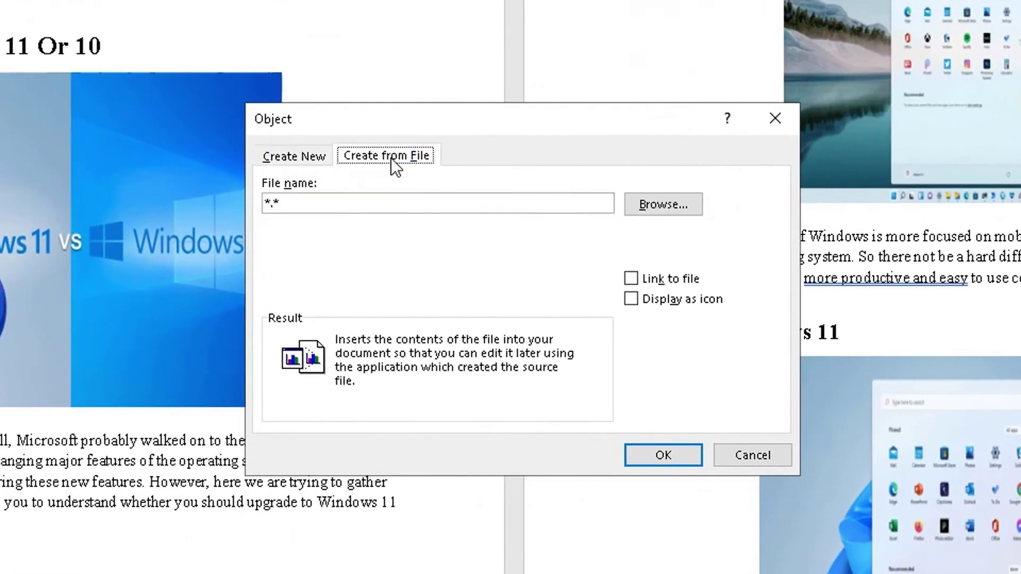
pyautogui.click(637, 205)
pyautogui.click(561, 290)
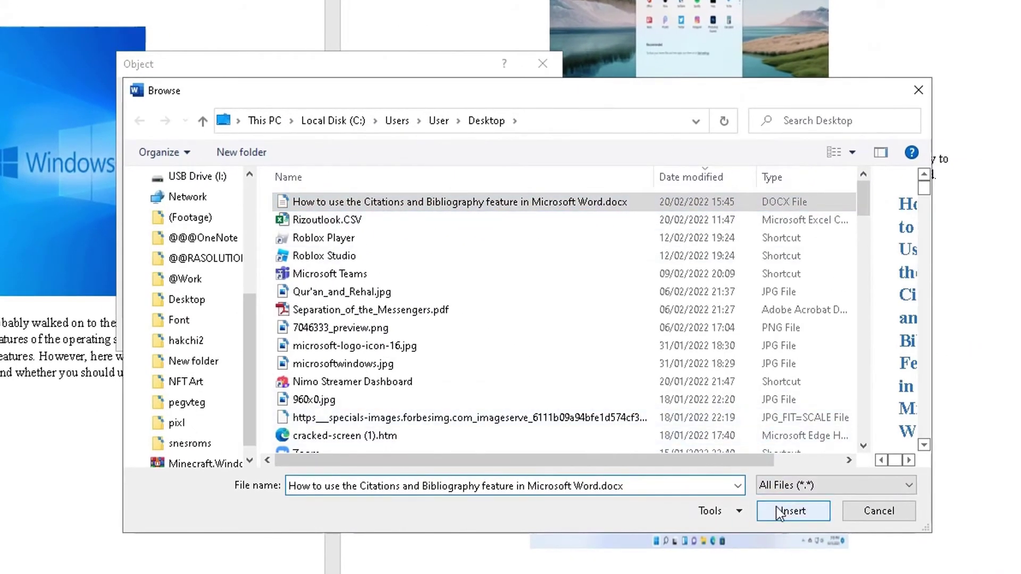
pyautogui.click(776, 513)
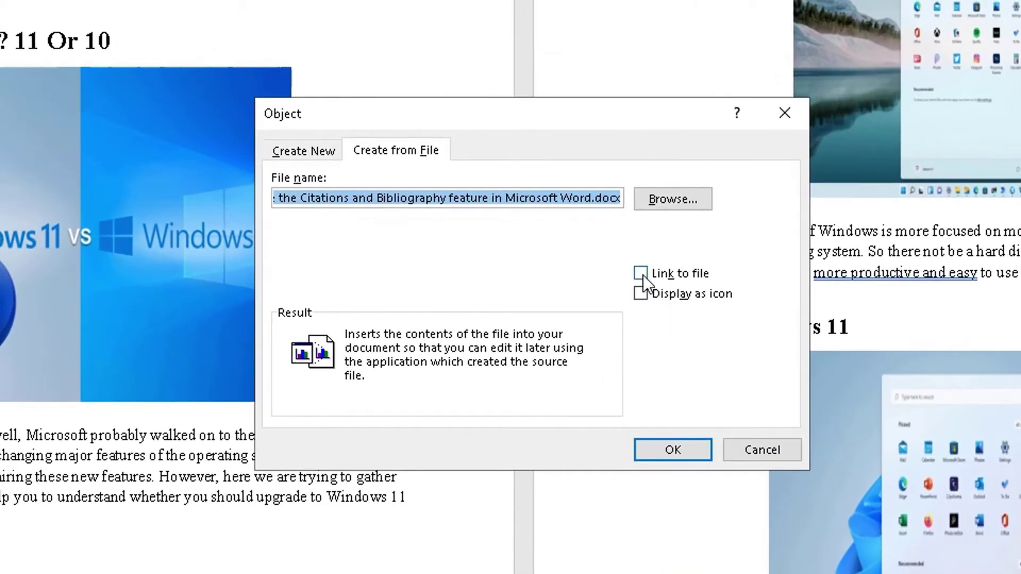
# Insert the citations .docx with Link to file and Display as icon enabled
pyautogui.click(642, 275)
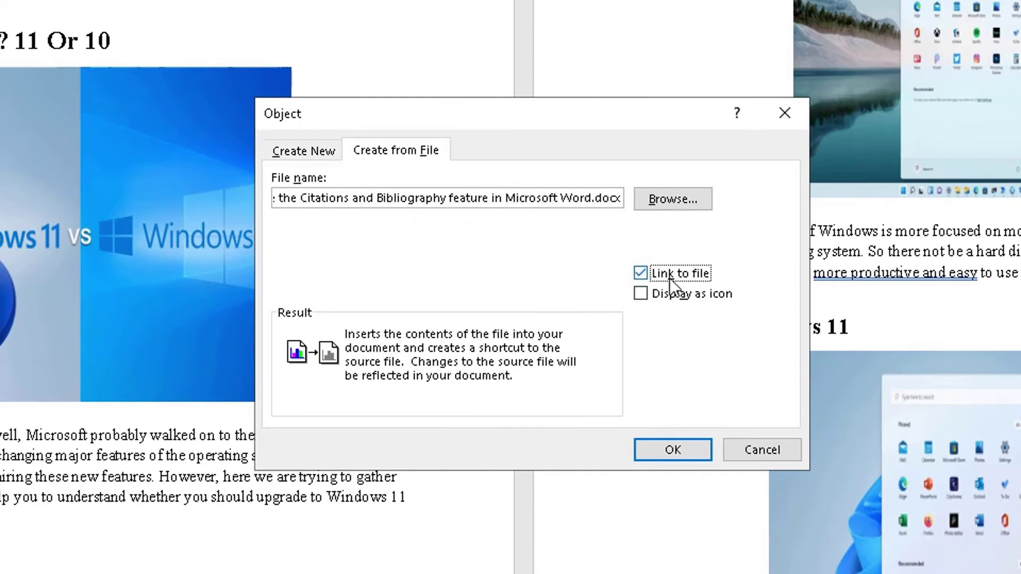
pyautogui.click(641, 294)
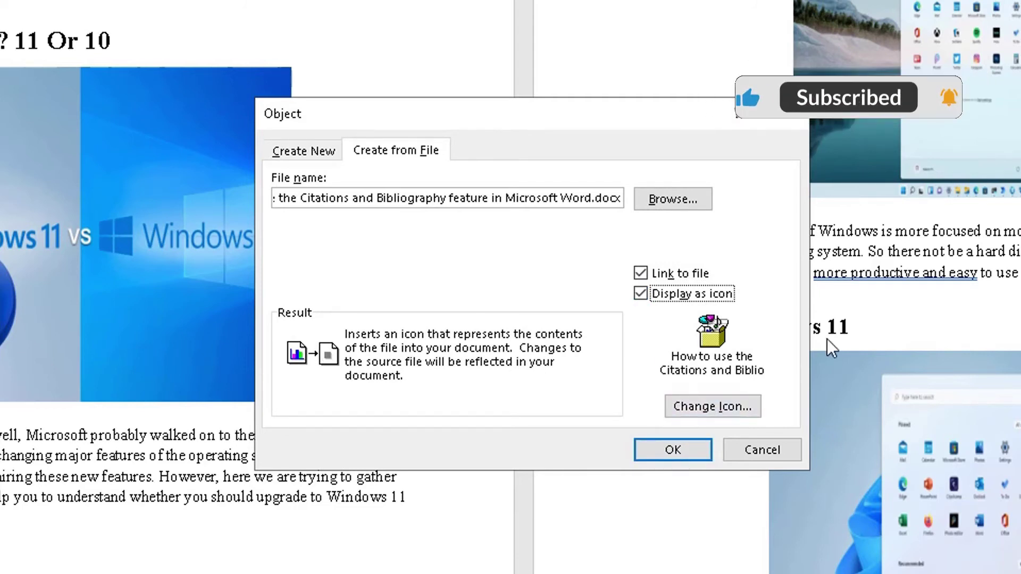
pyautogui.click(652, 449)
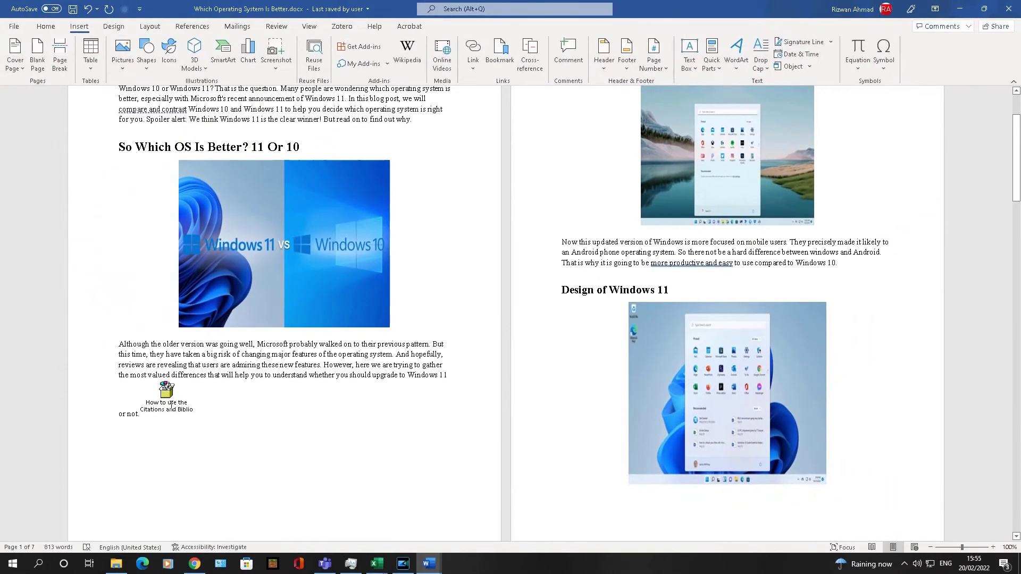
pyautogui.click(166, 394)
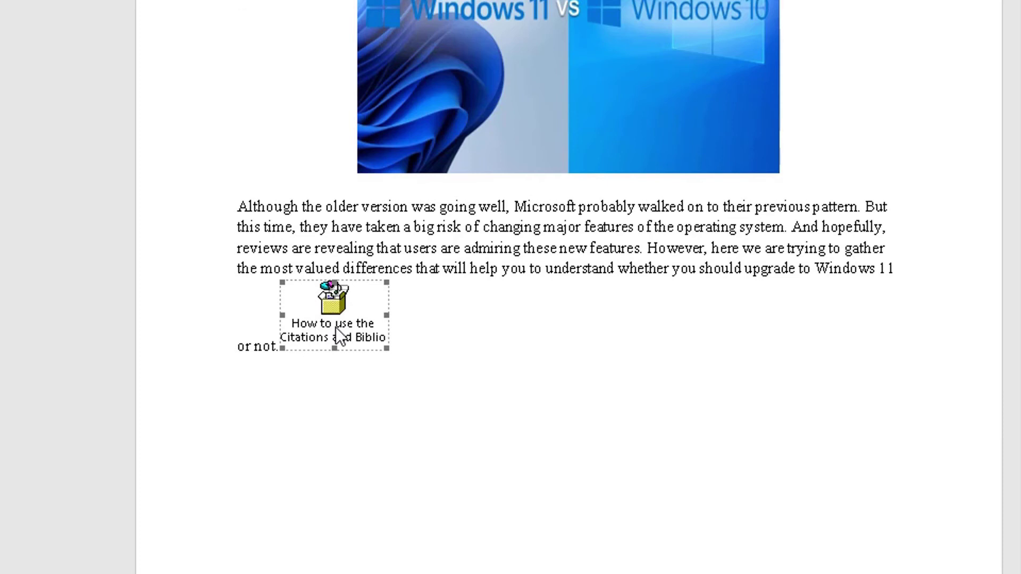
pyautogui.click(513, 292)
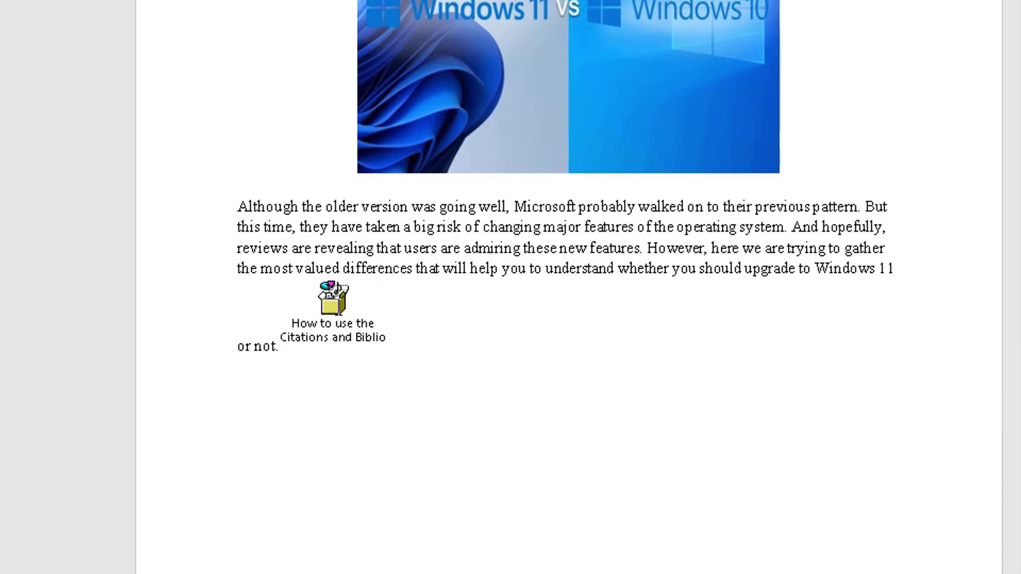
# Open the linked citations document from its icon, then return to the Windows 11 article
pyautogui.doubleClick(334, 301)
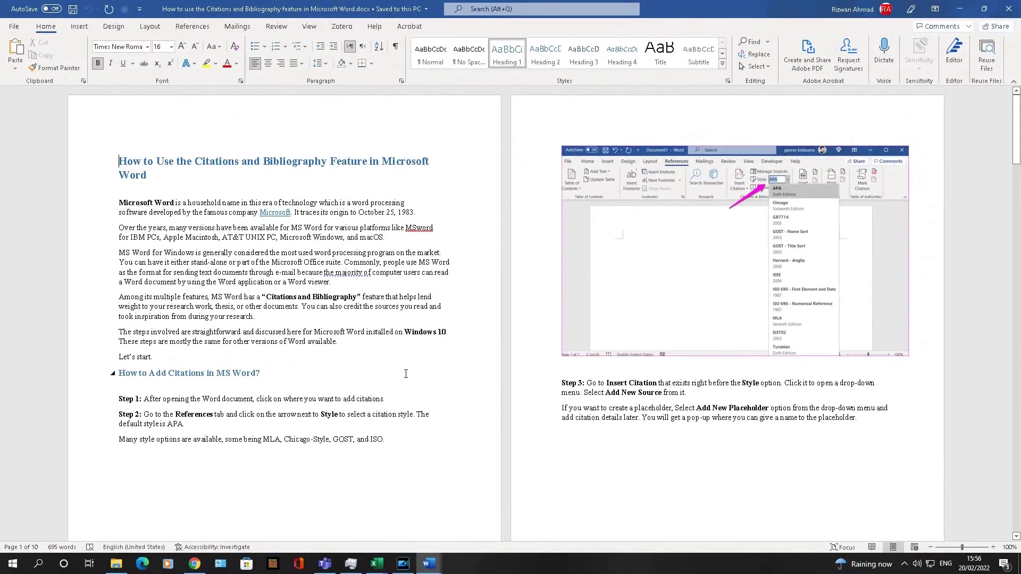
pyautogui.moveTo(429, 563)
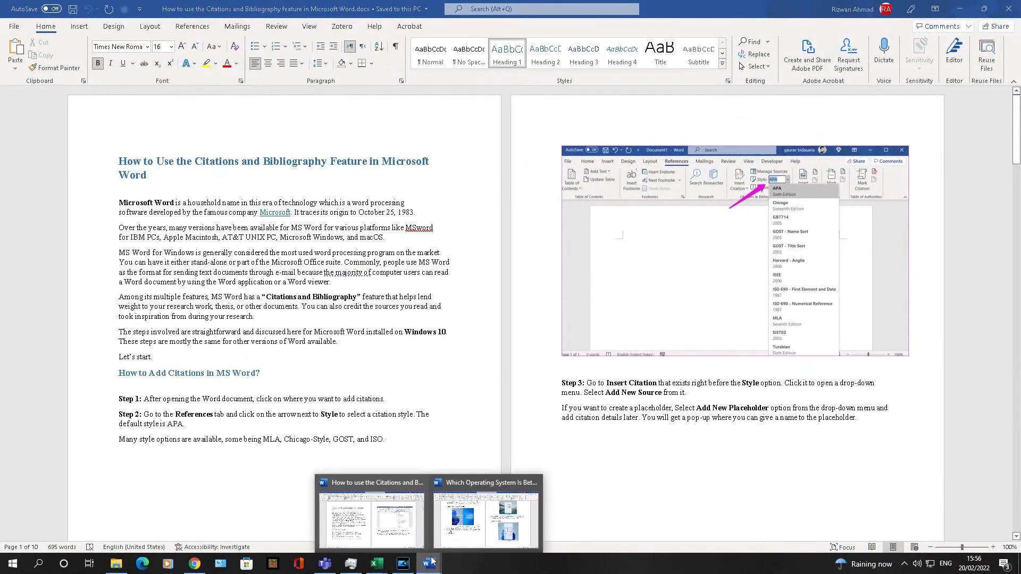
pyautogui.click(447, 532)
pyautogui.click(294, 354)
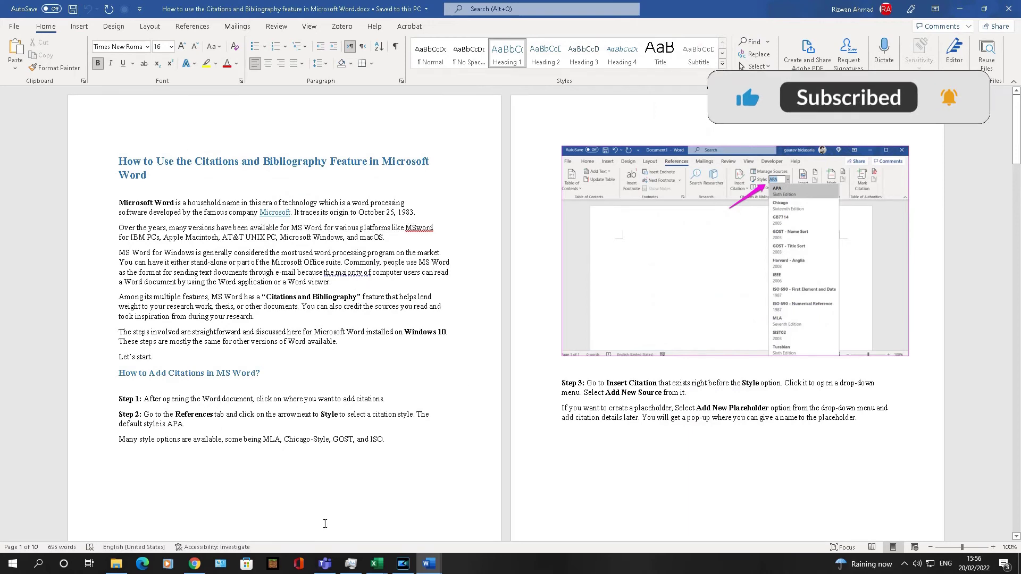
pyautogui.moveTo(429, 563)
pyautogui.click(458, 538)
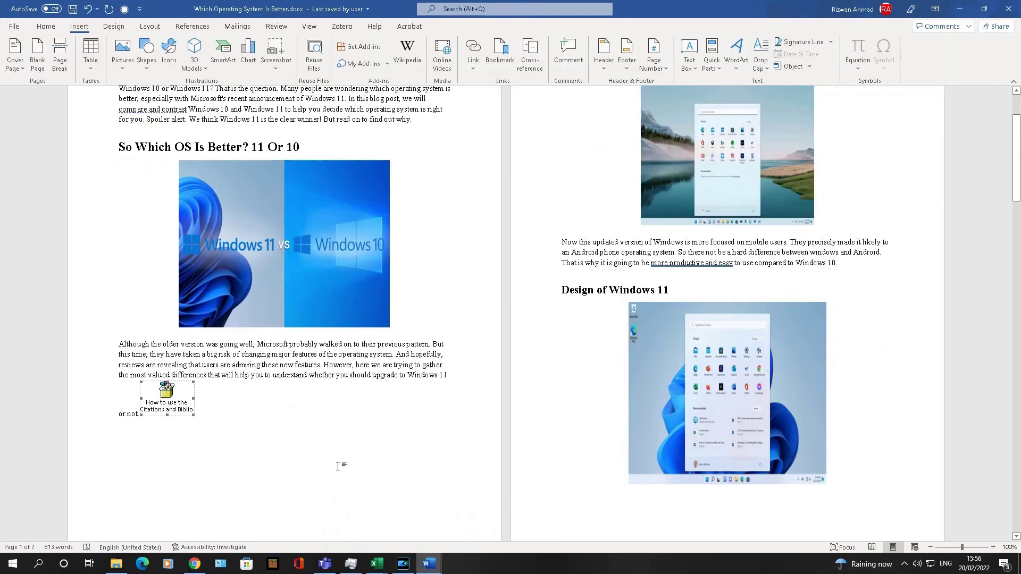